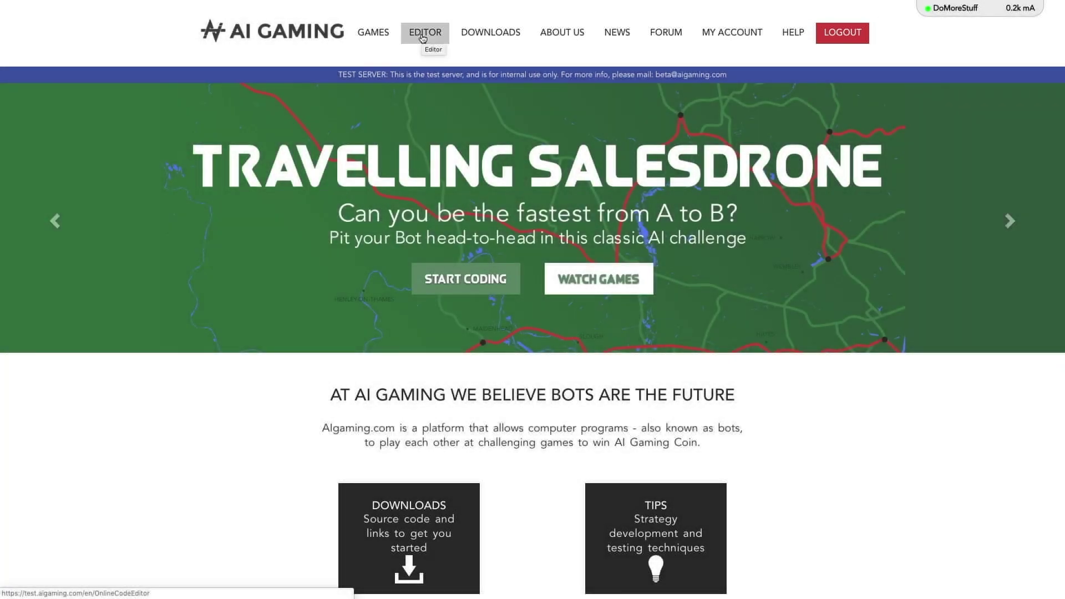
# Open the Online Code Editor from the site menu to load the default Match Game bot code.
pyautogui.click(423, 37)
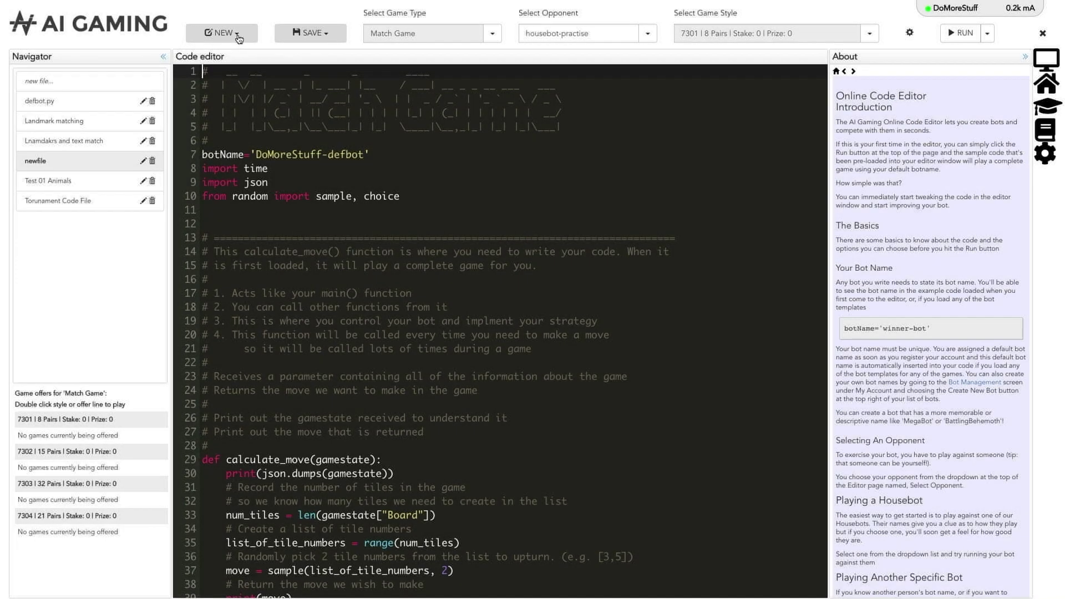
pyautogui.click(237, 35)
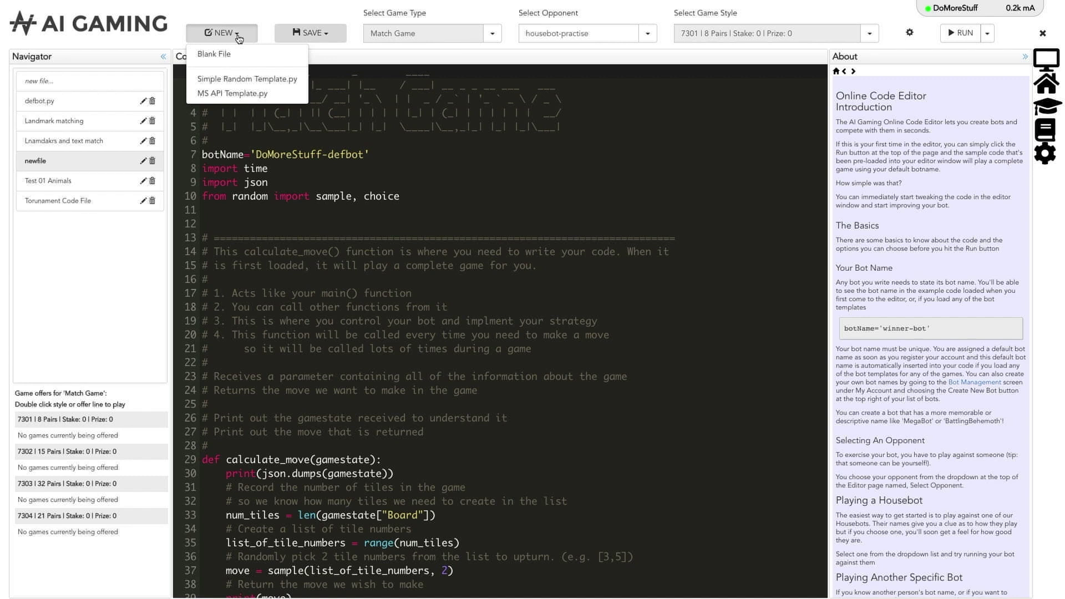
pyautogui.click(238, 37)
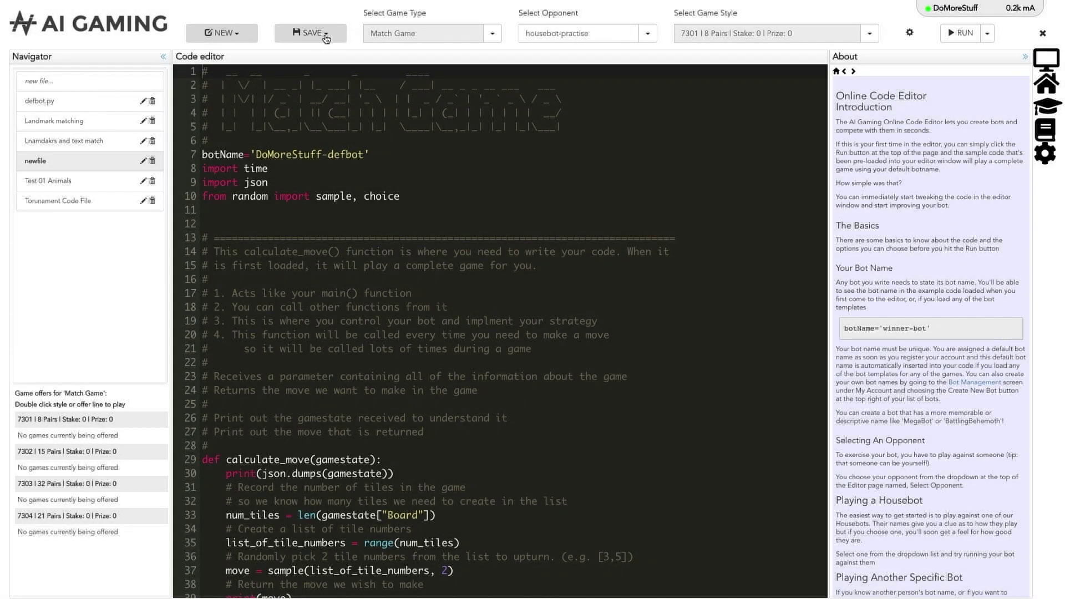
pyautogui.click(327, 37)
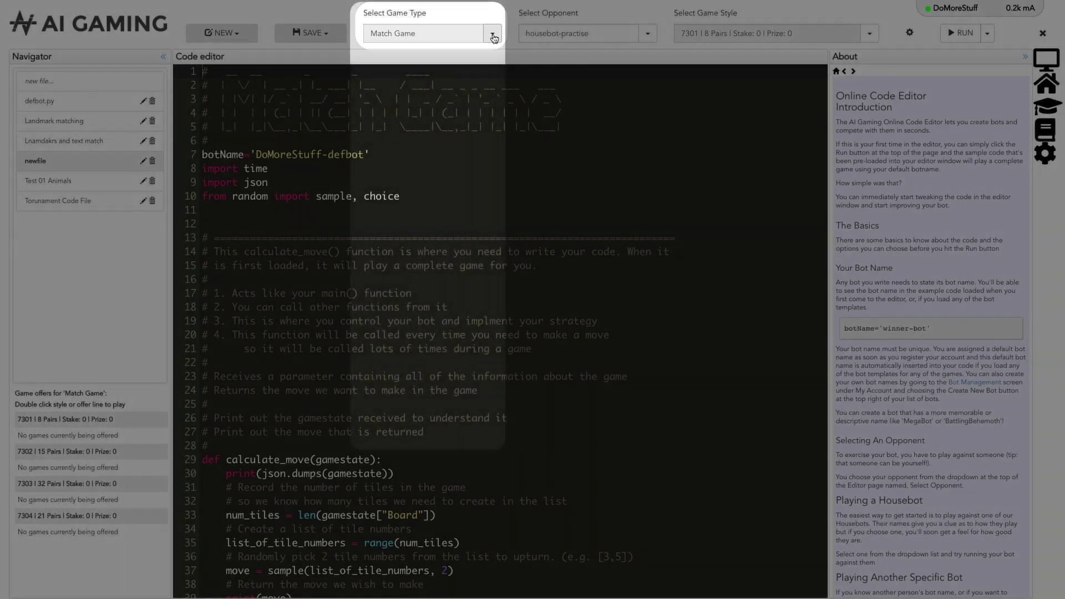
pyautogui.click(493, 34)
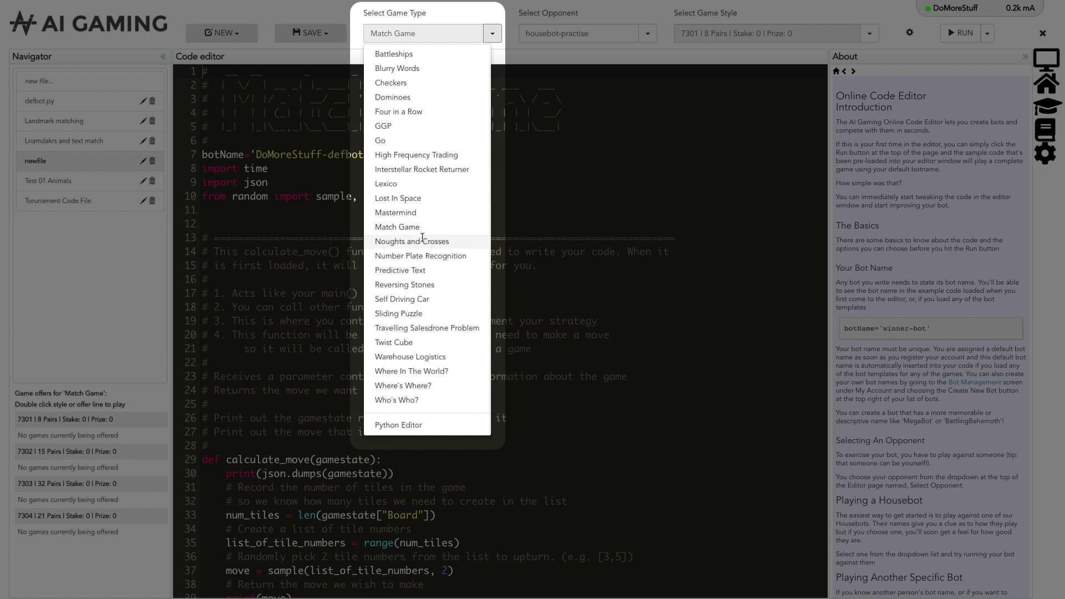
pyautogui.click(422, 242)
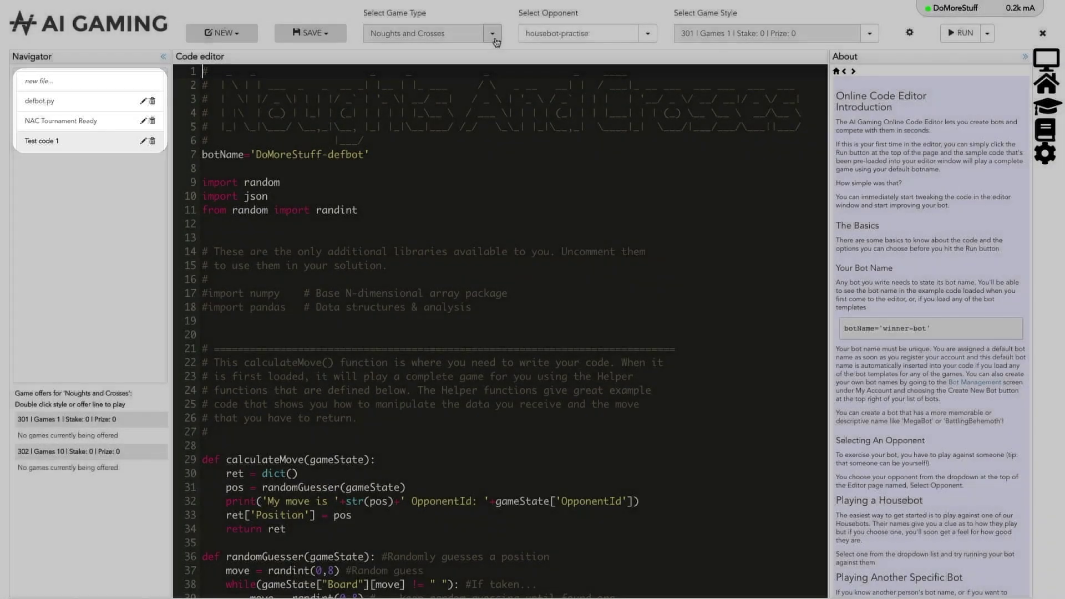
pyautogui.click(496, 42)
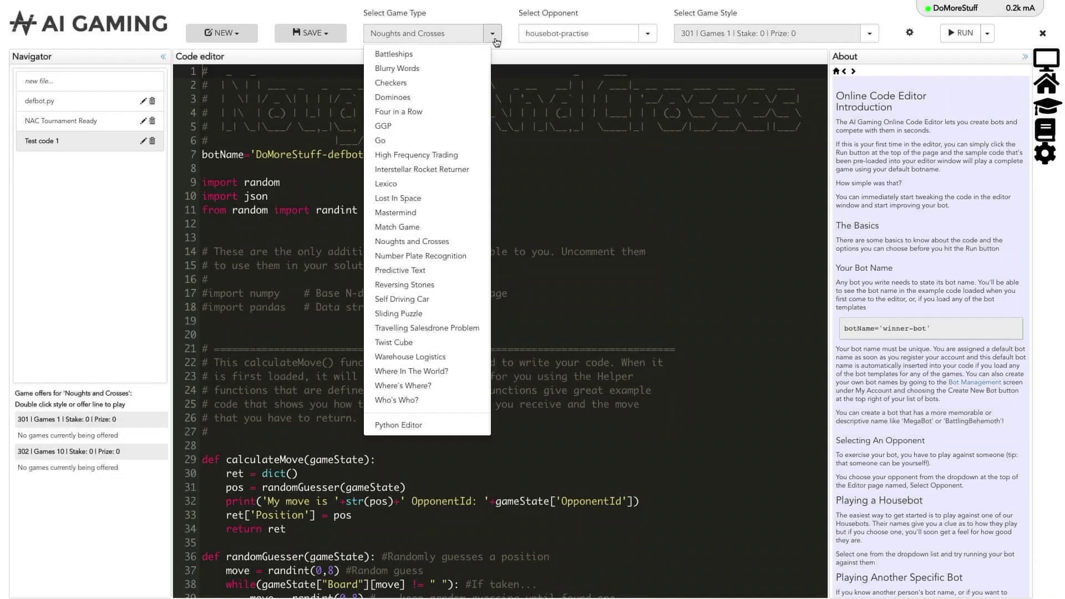
pyautogui.click(430, 225)
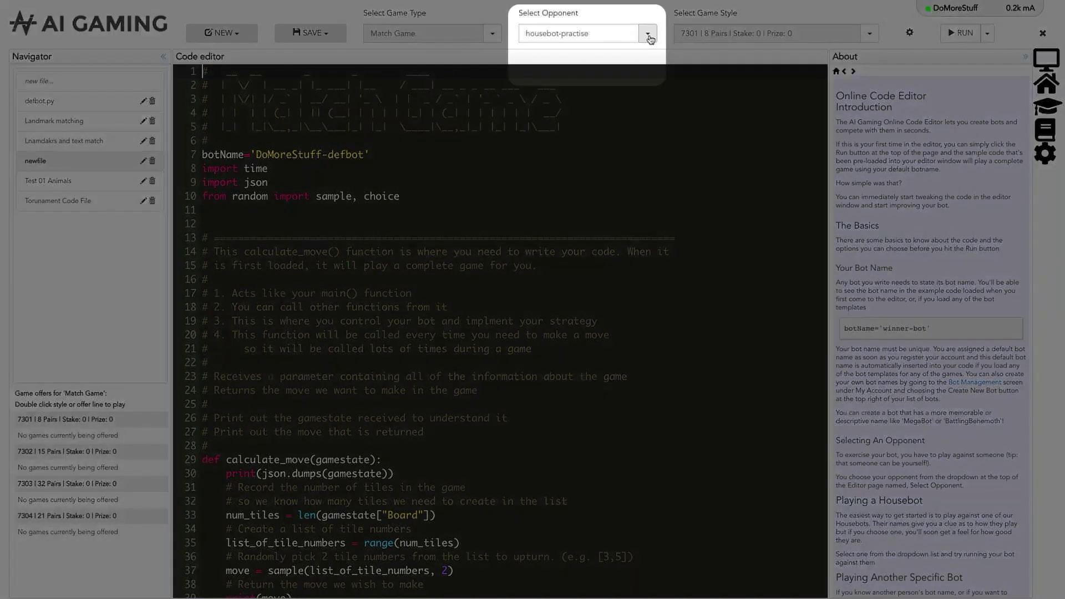
pyautogui.click(649, 37)
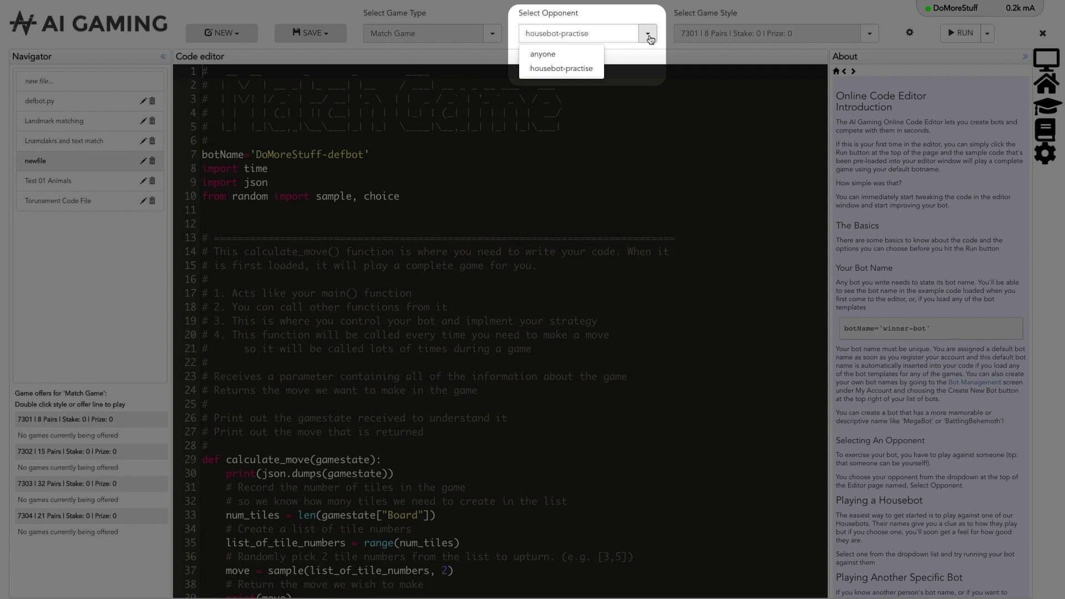
pyautogui.click(620, 37)
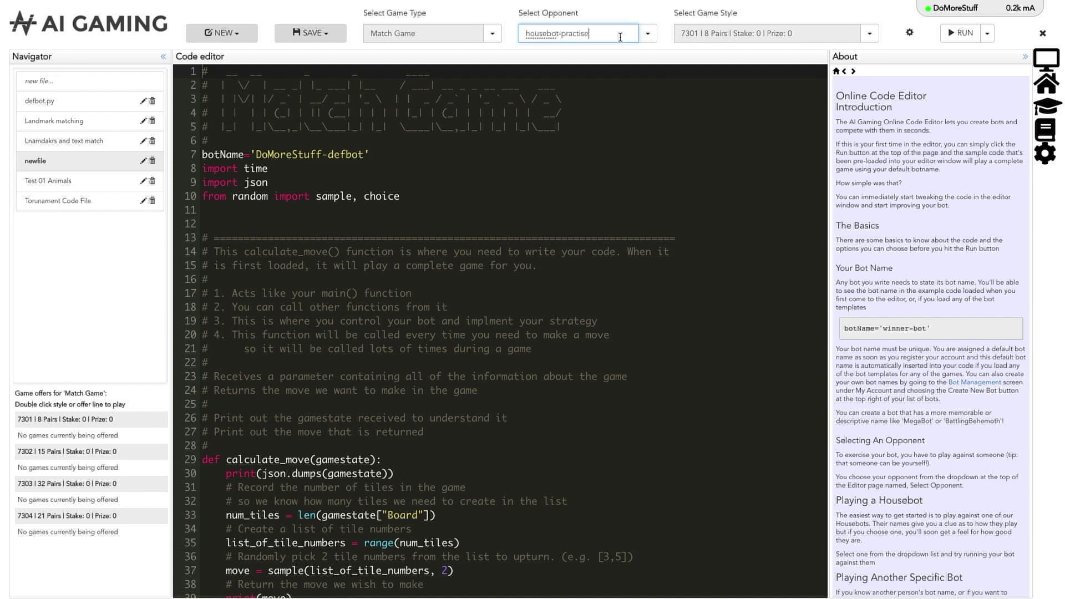
pyautogui.moveTo(620, 36); pyautogui.dragTo(525, 35)
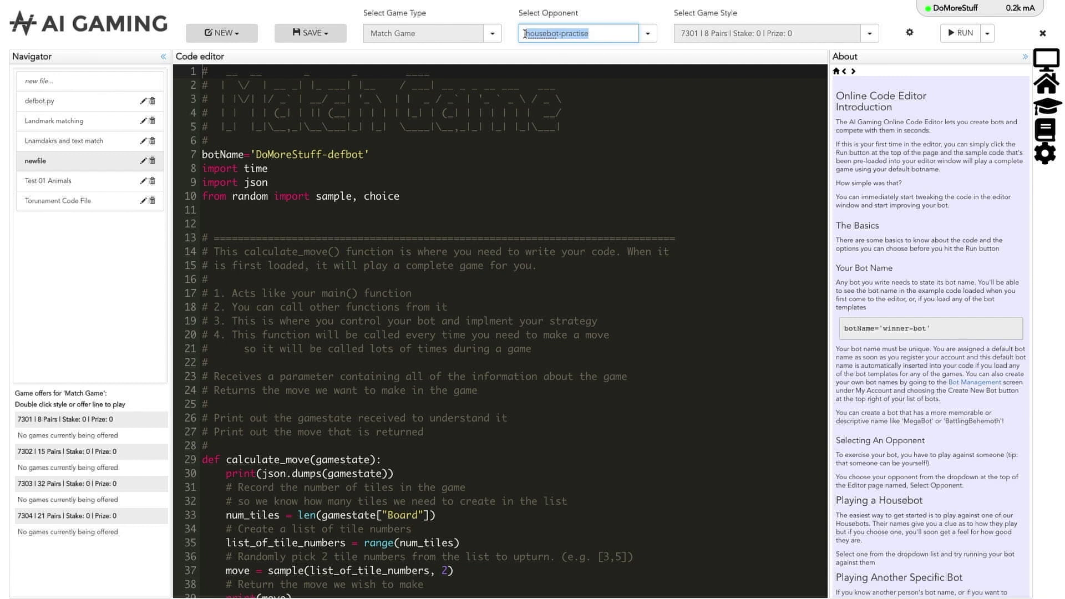
pyautogui.write('Stranger')
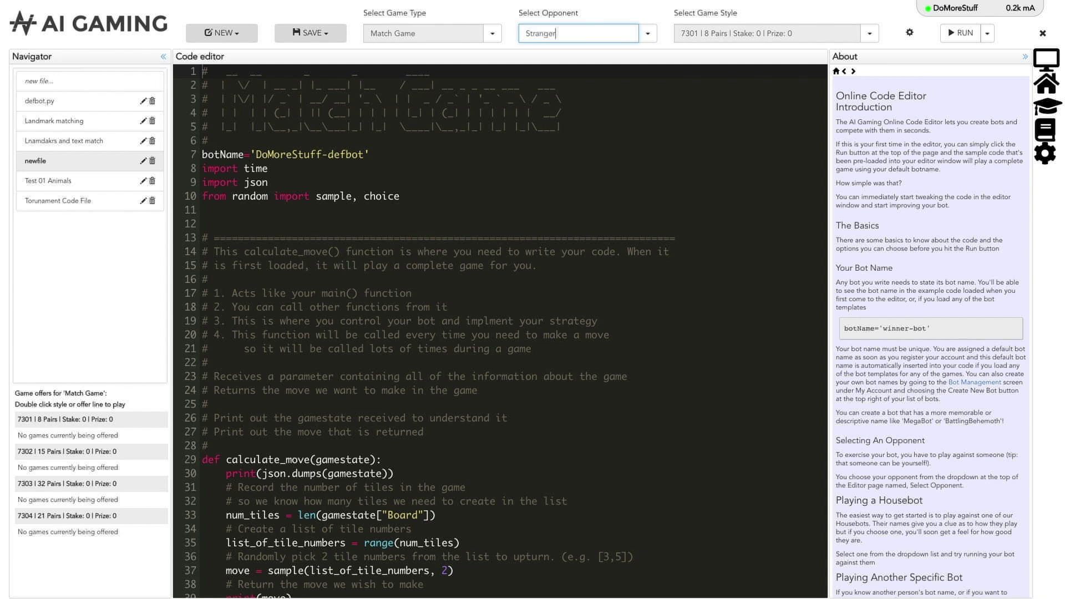
pyautogui.write('Thing')
pyautogui.click(647, 33)
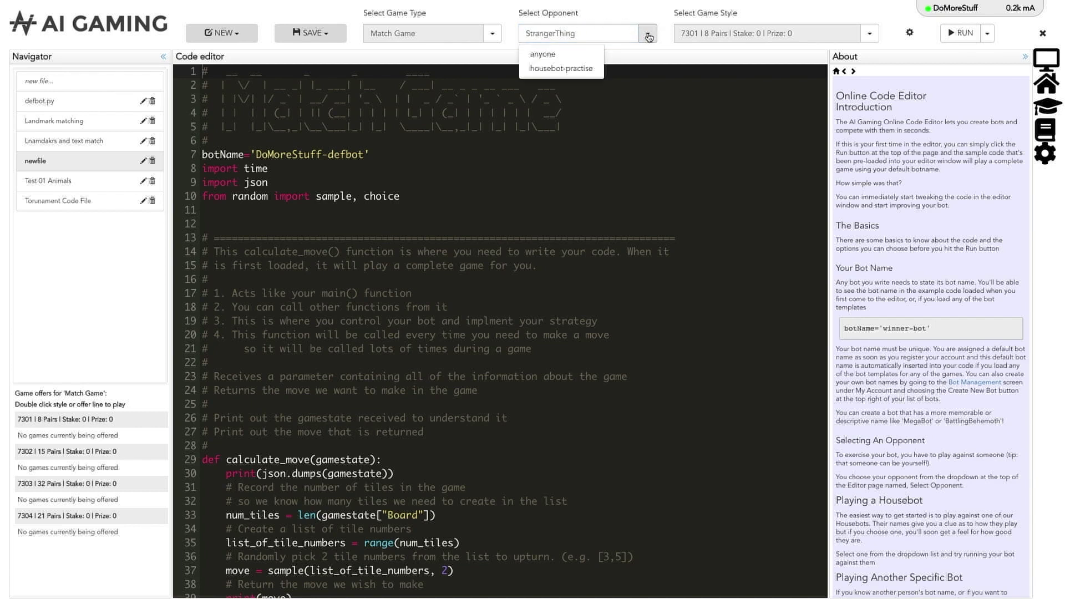
pyautogui.click(593, 70)
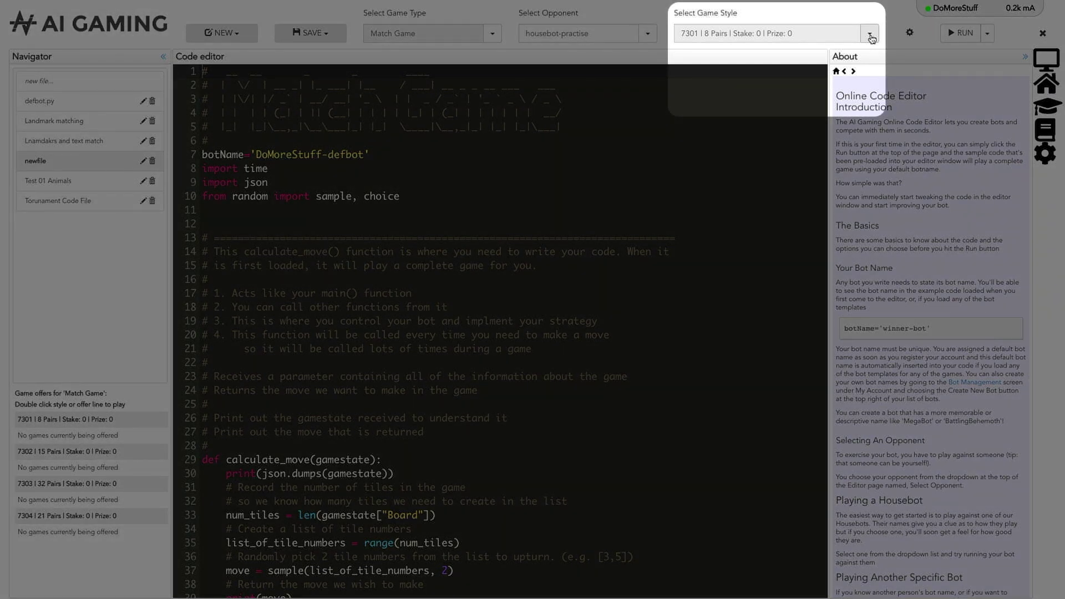
pyautogui.click(870, 34)
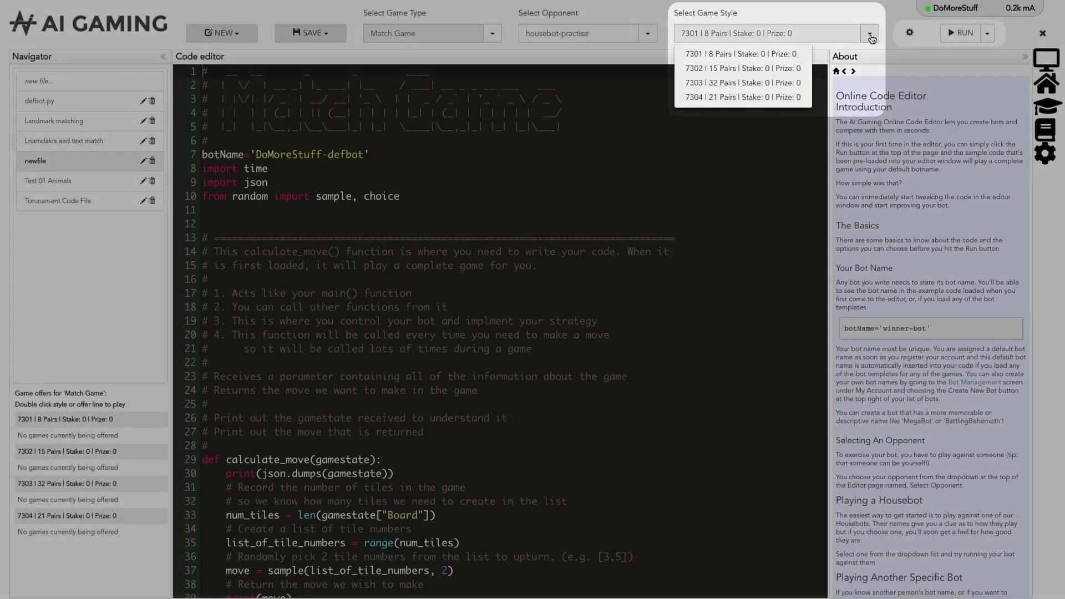
pyautogui.click(871, 38)
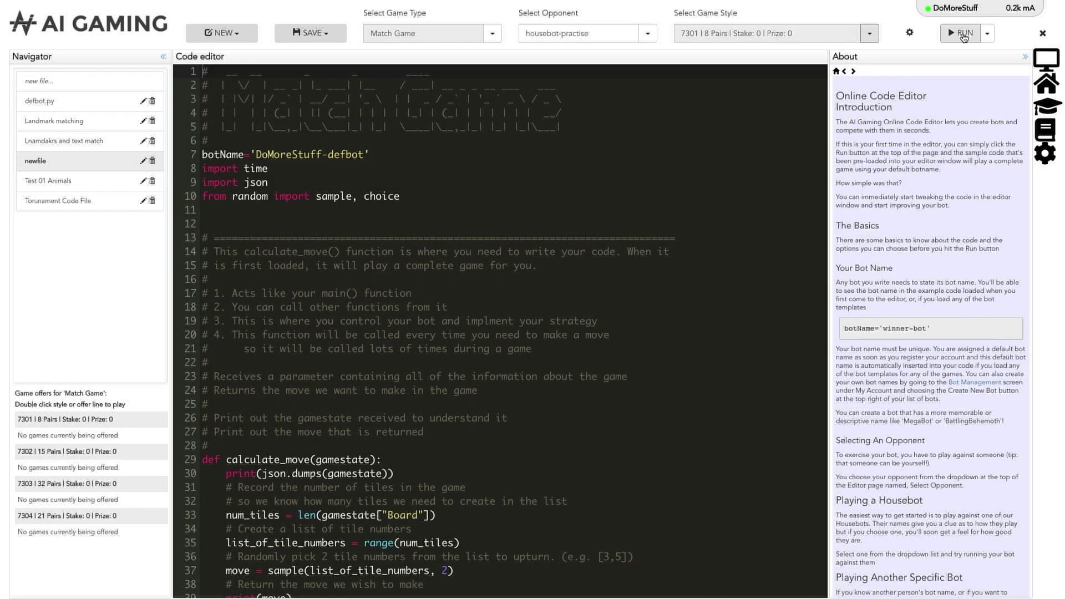
# Play the bot against housebot-practise twice with Play another game unticked, then close the 2–1 win results.
pyautogui.click(963, 37)
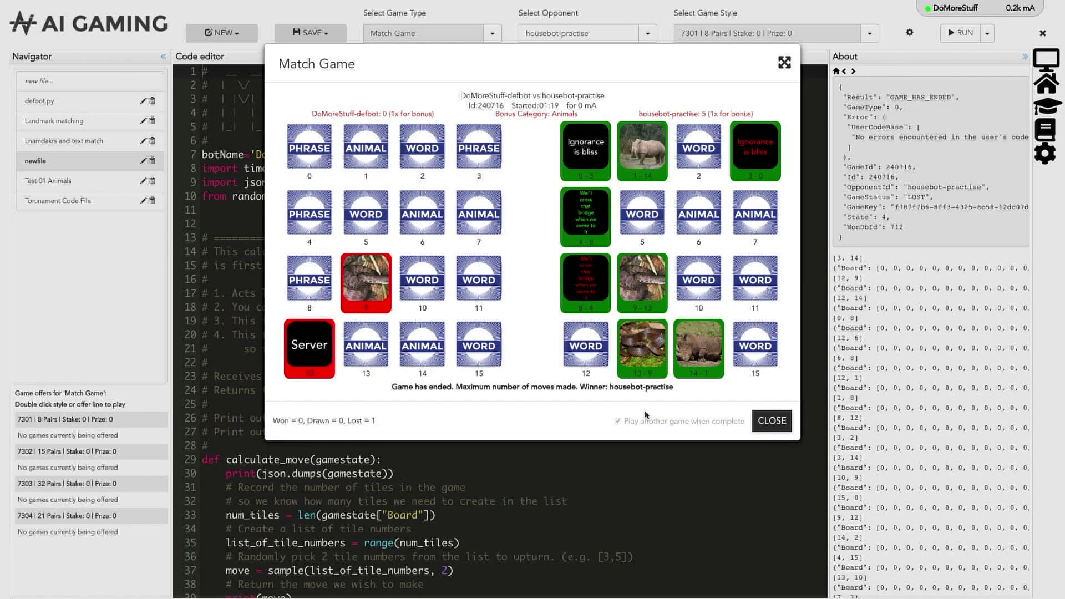
pyautogui.press('Escape')
pyautogui.press('Return')
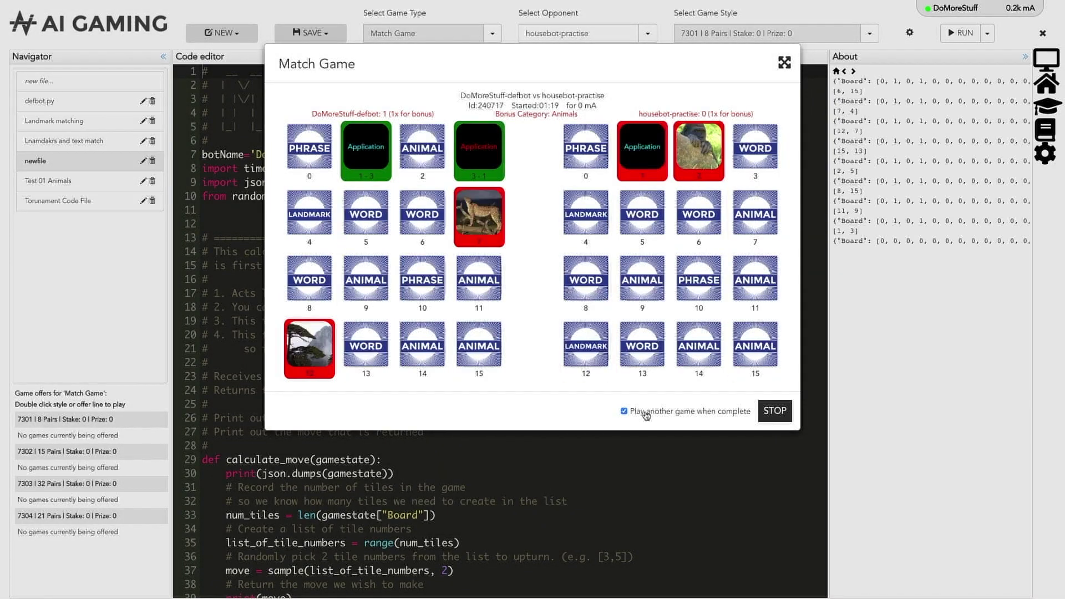
pyautogui.click(646, 413)
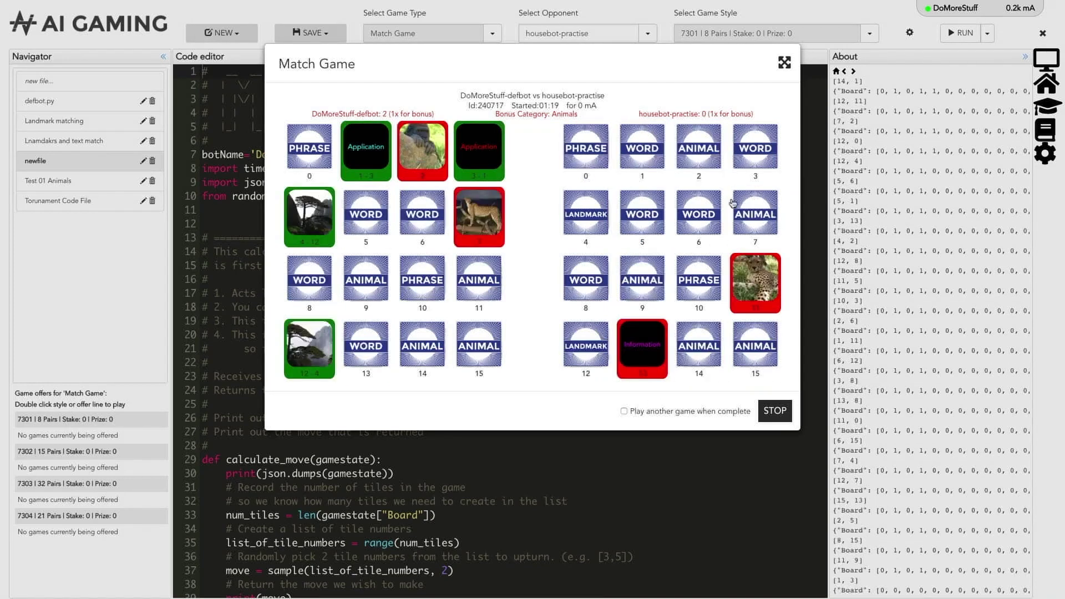
pyautogui.click(786, 64)
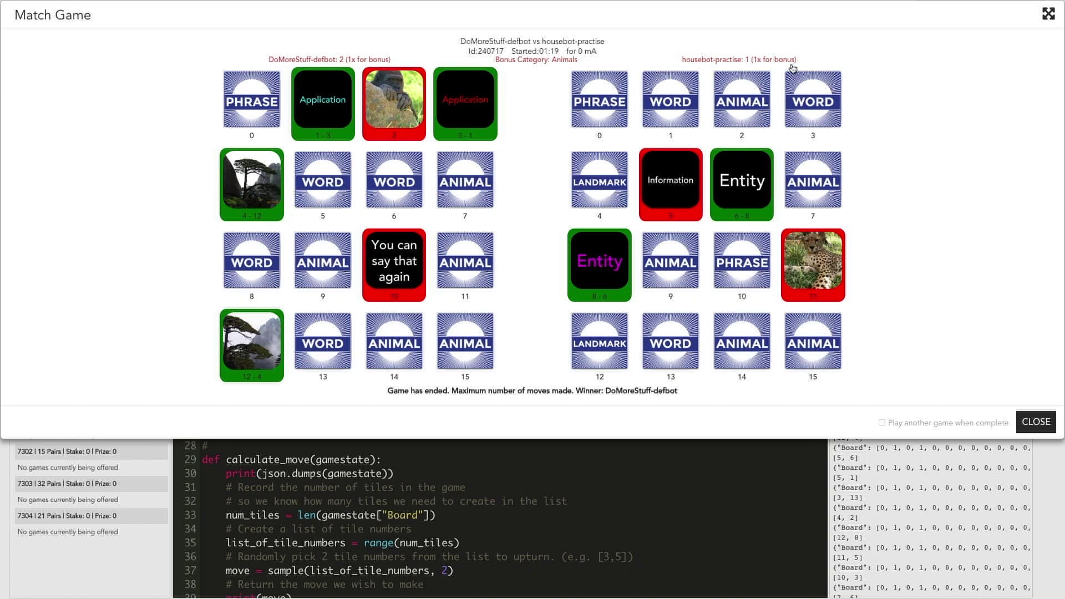
pyautogui.click(1047, 14)
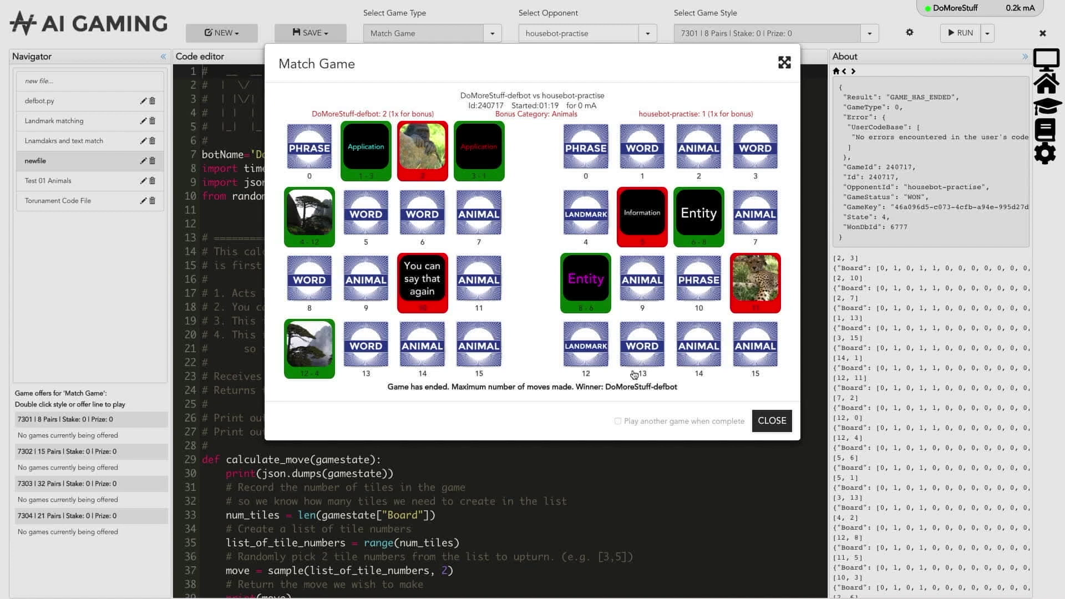
pyautogui.click(770, 422)
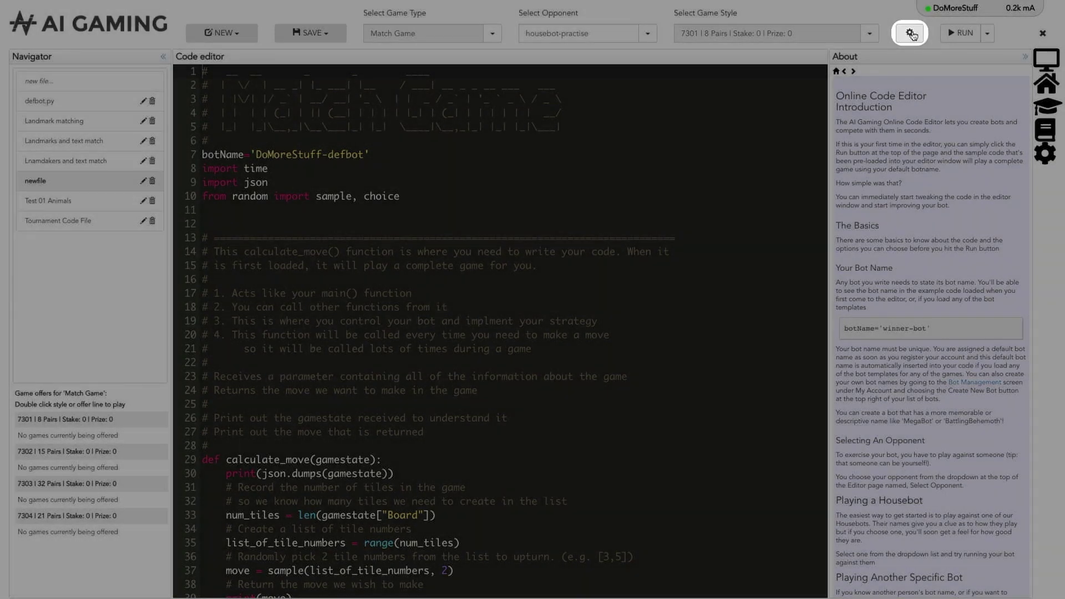
pyautogui.click(911, 34)
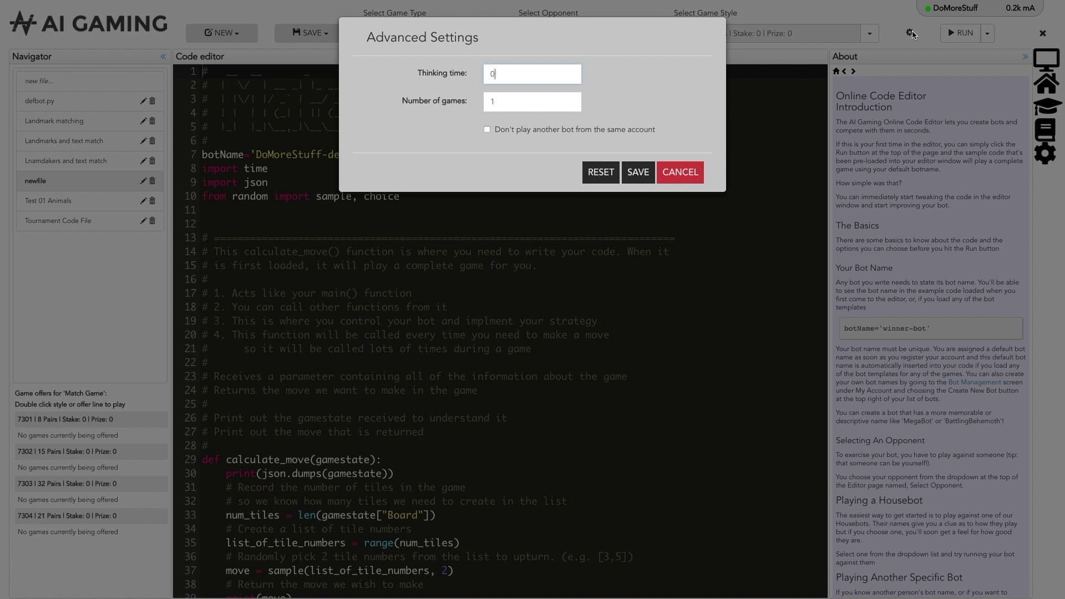
pyautogui.click(669, 176)
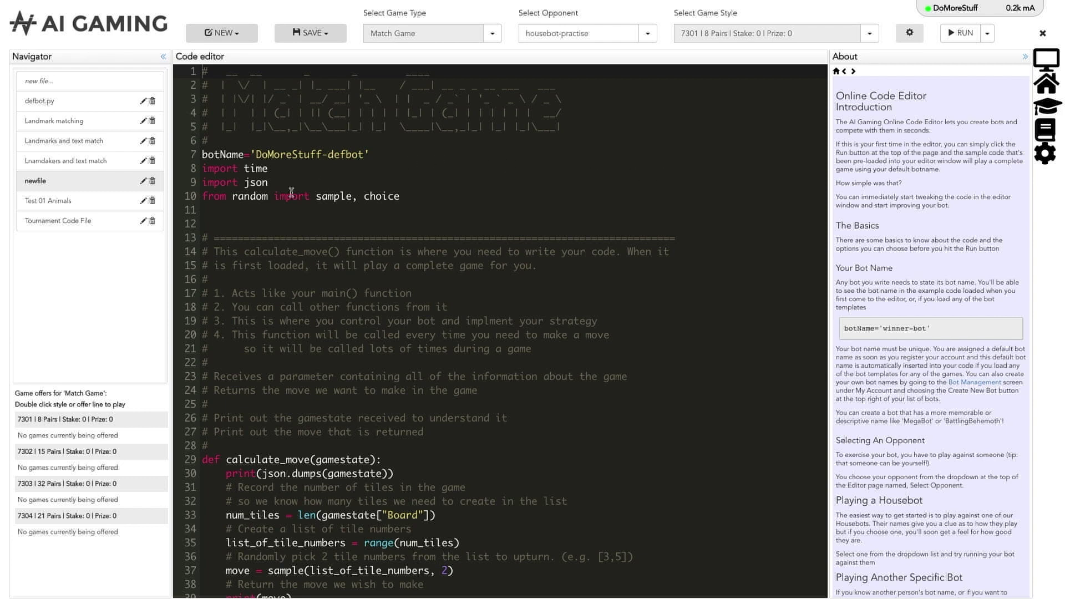
# On line 11, autocomplete 'impo' to import, then erase it.
pyautogui.click(254, 207)
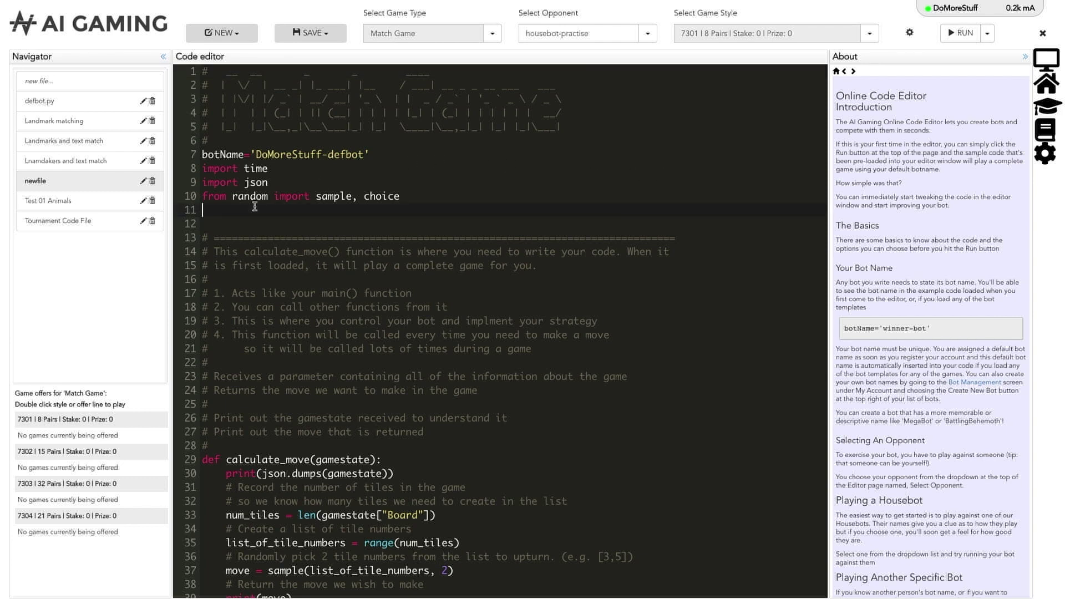
pyautogui.write('impo')
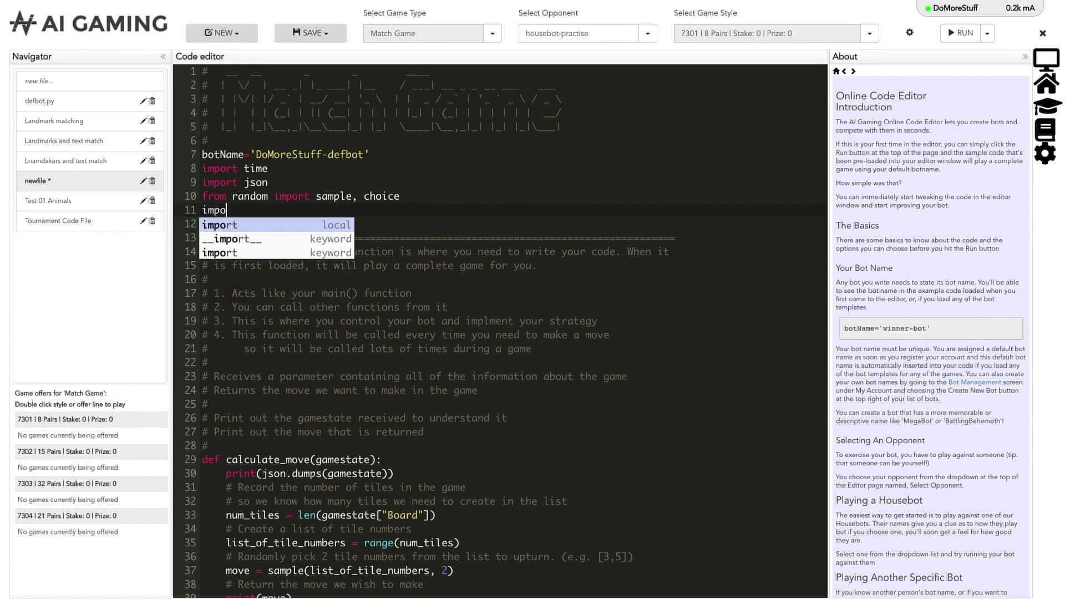
pyautogui.press('Return')
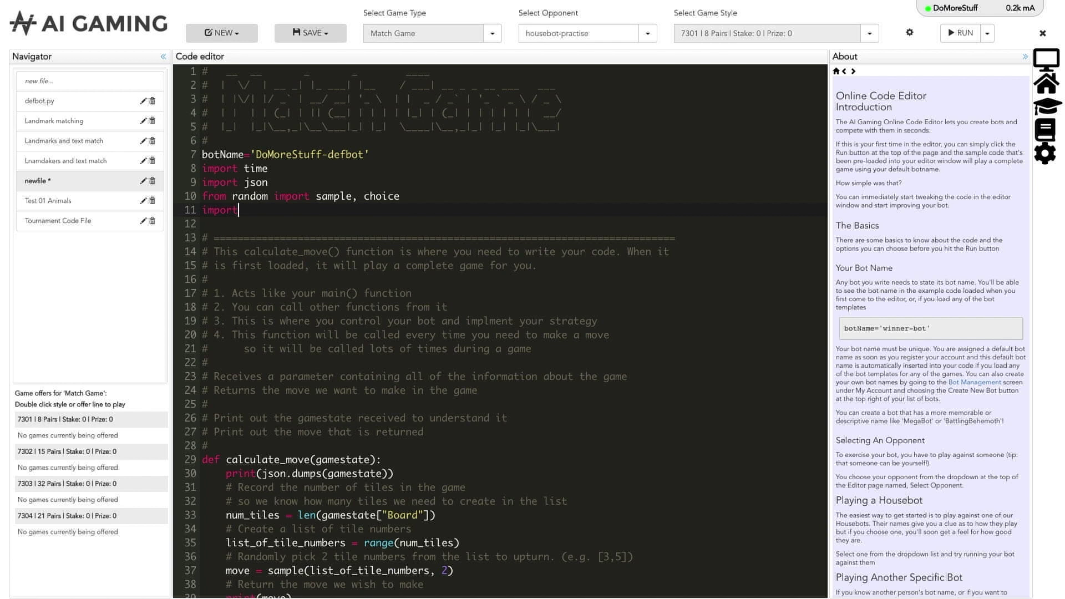
pyautogui.press('BackSpace')
pyautogui.press('BackSpace')
pyautogui.press('BackSpace')
pyautogui.press('BackSpace')
pyautogui.press('BackSpace')
pyautogui.press('BackSpace')
# Autocomplete 'print(bot' to print(botName), then select and delete the whole line.
pyautogui.write('print')
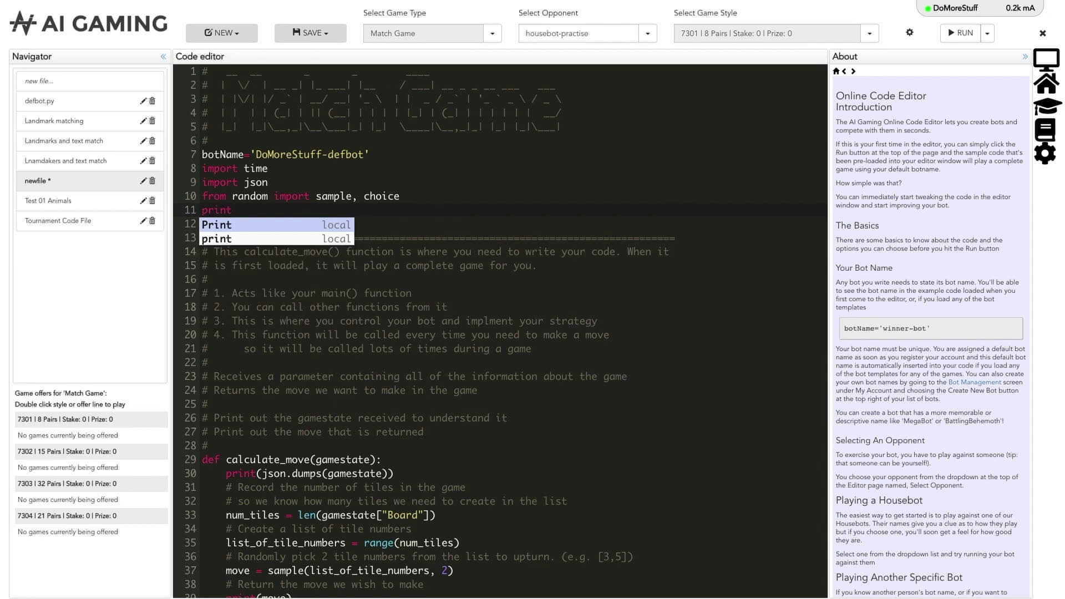
pyautogui.write('(')
pyautogui.write('bot')
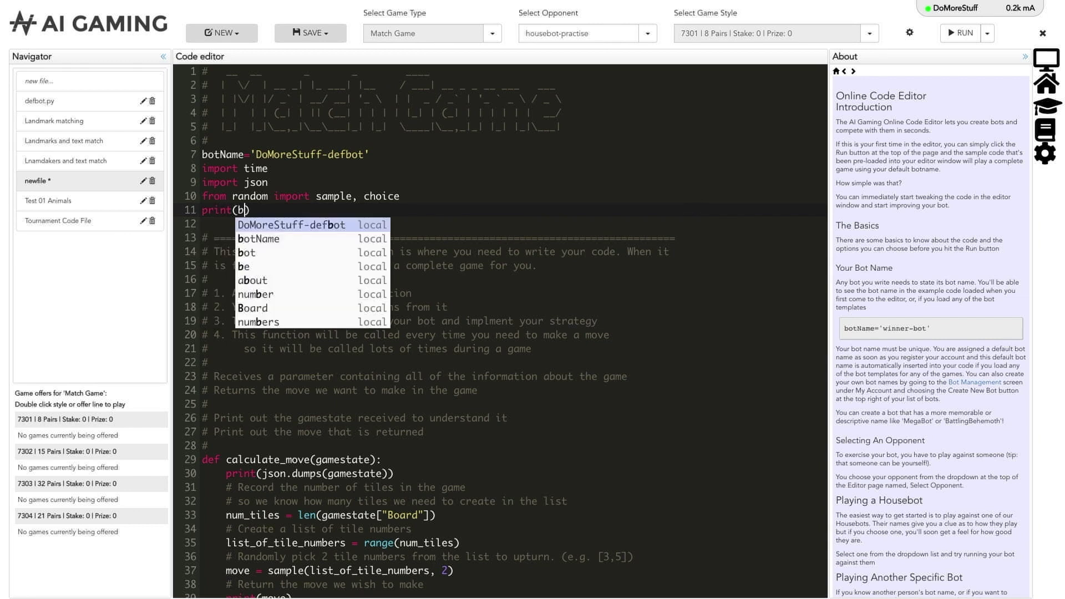
pyautogui.press('Return')
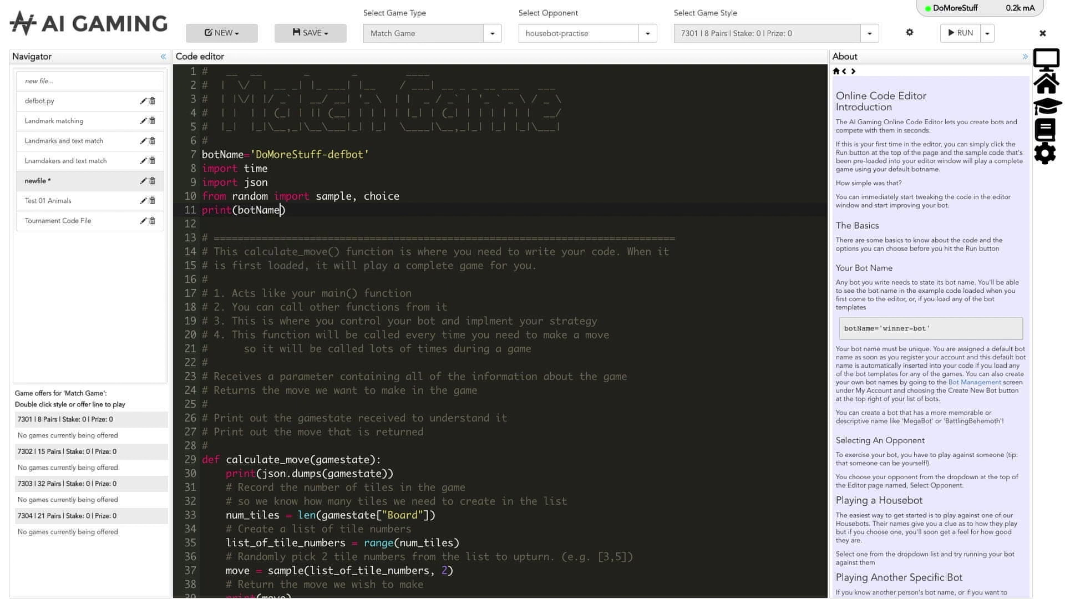
pyautogui.press('End')
pyautogui.hotkey('shift', 'Home')
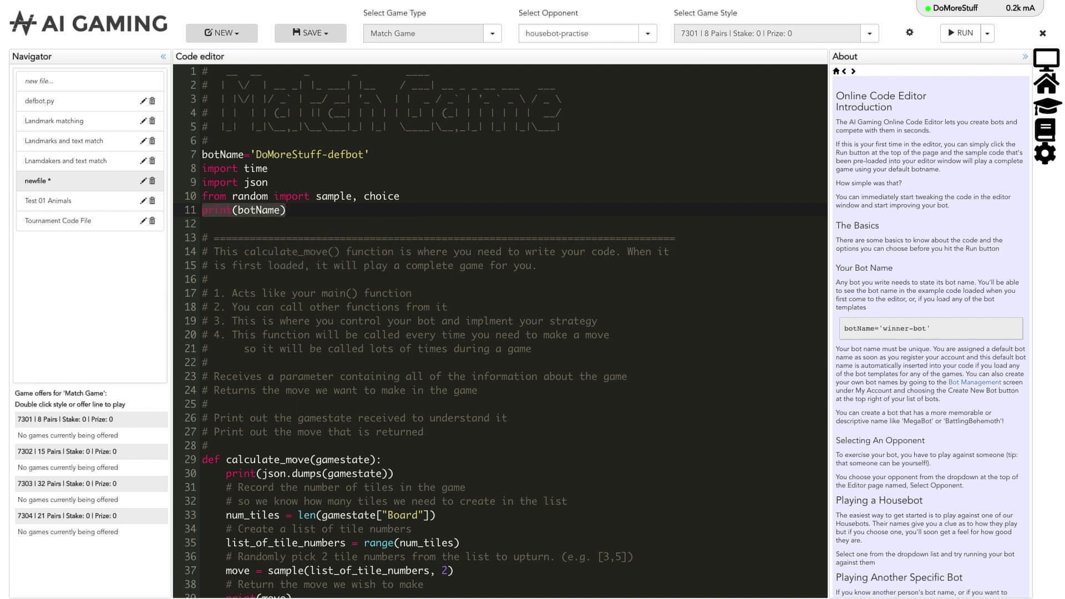
pyautogui.press('BackSpace')
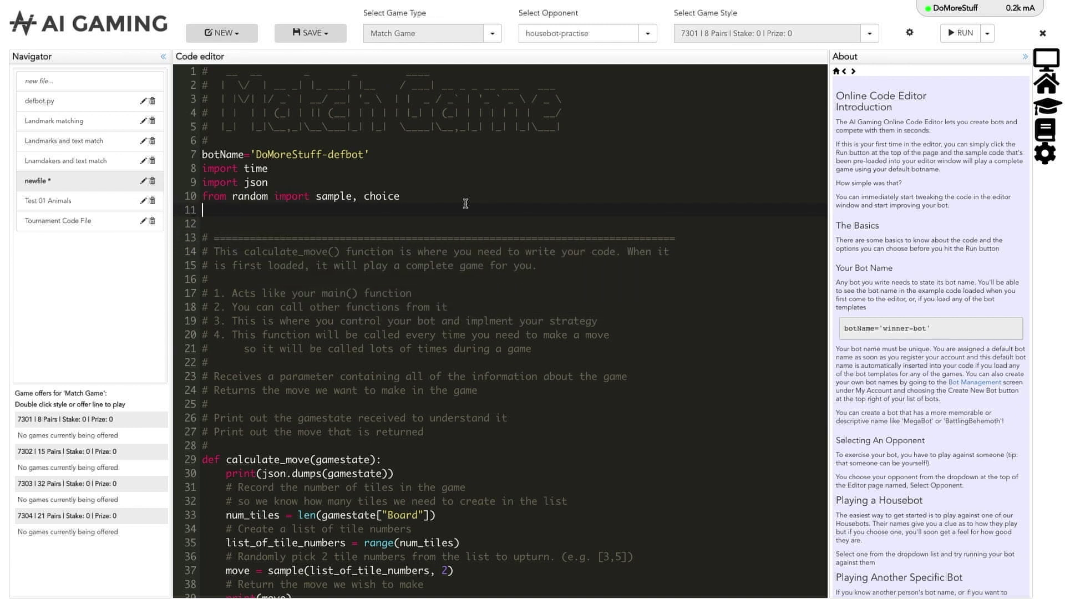
pyautogui.hotkey('ctrl', 'f')
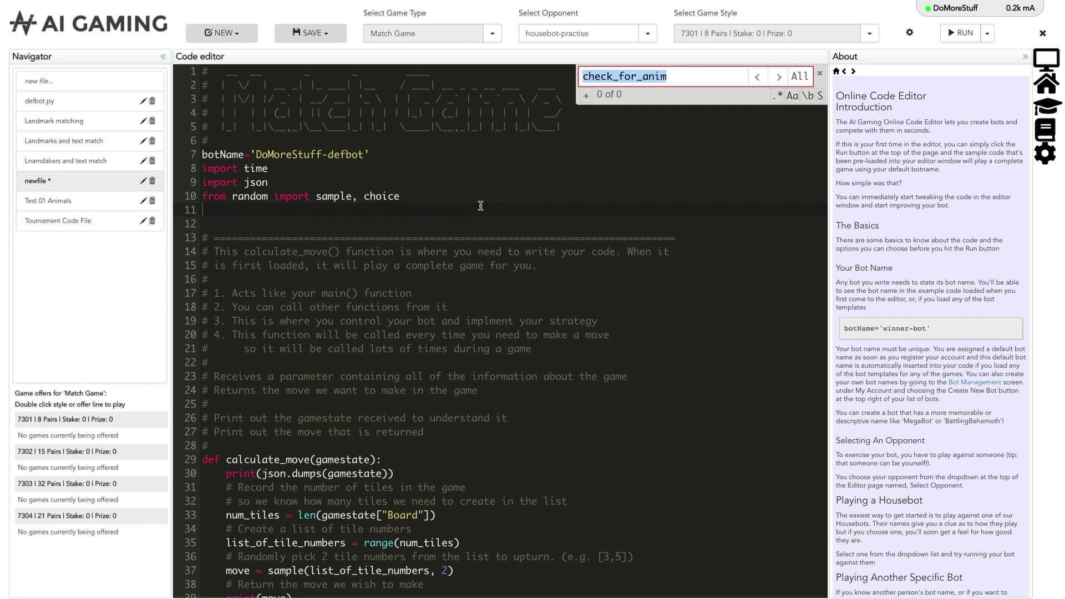
pyautogui.click(587, 98)
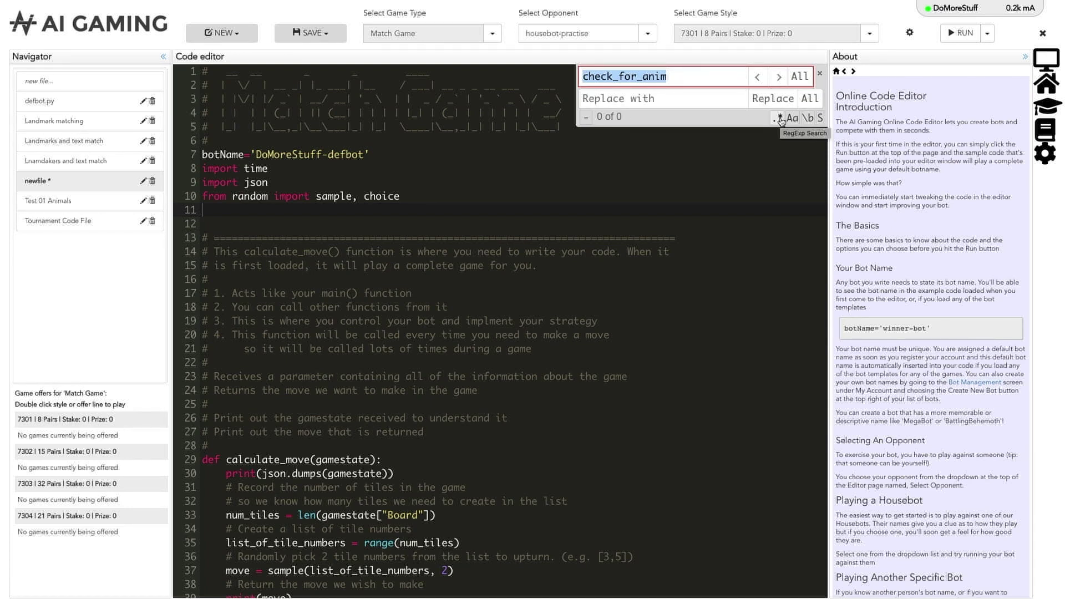
pyautogui.press('Escape')
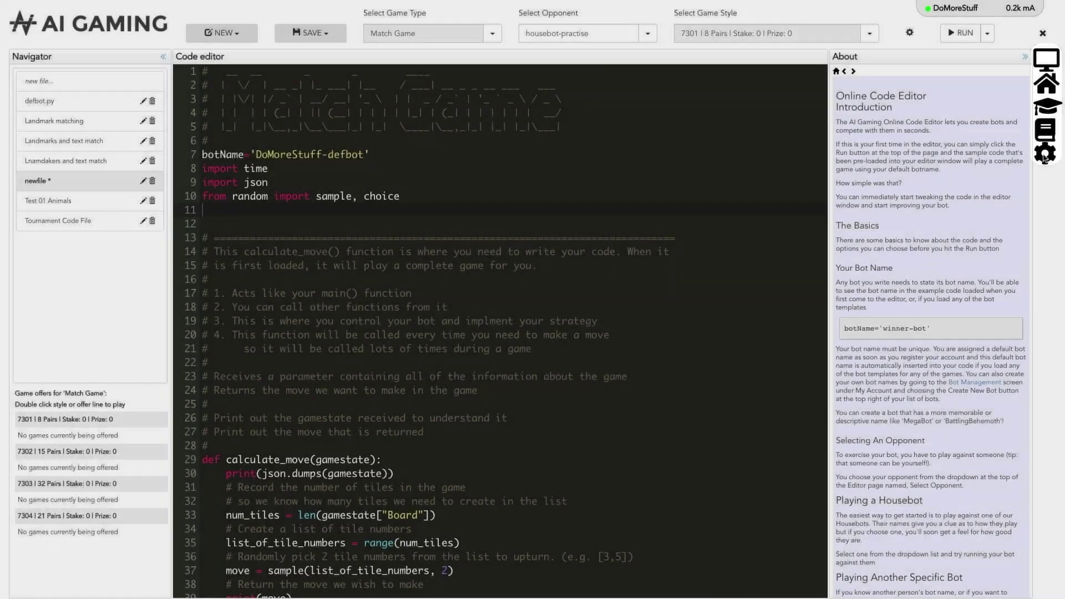
pyautogui.click(1044, 154)
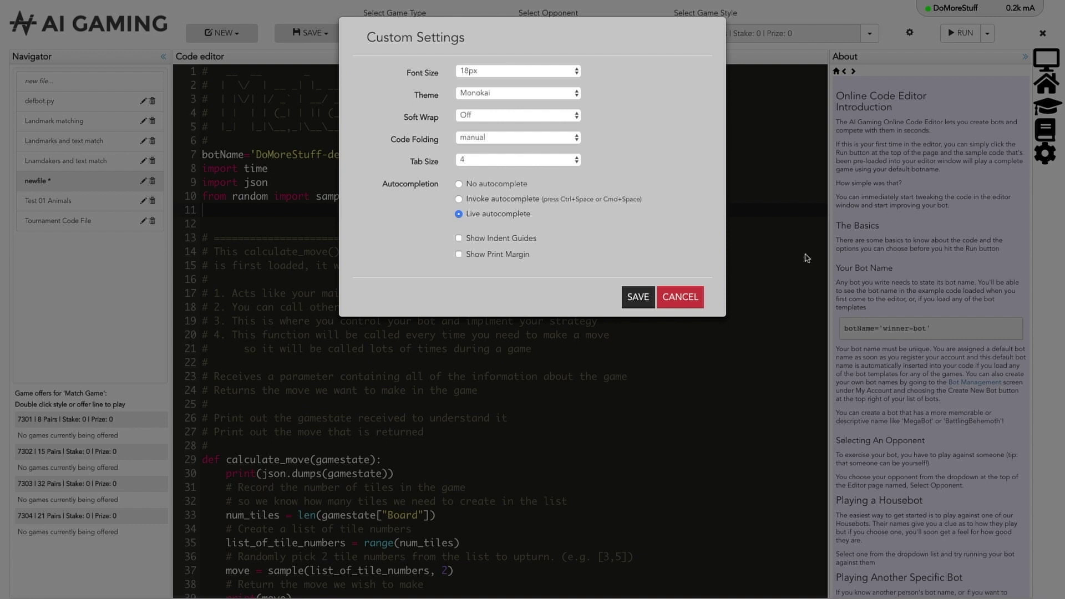
pyautogui.click(696, 298)
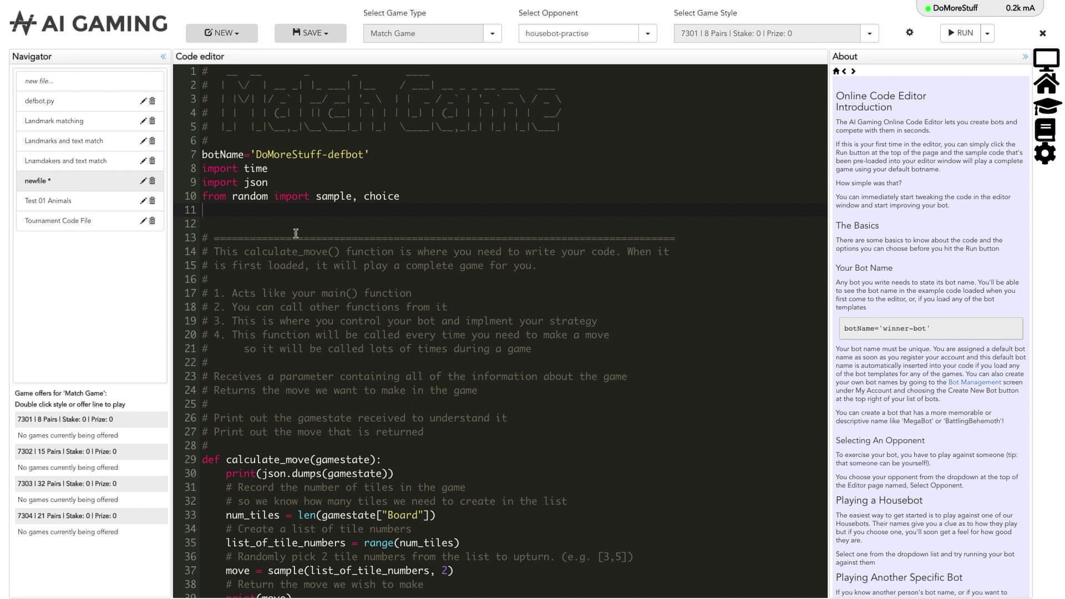
# Rename the file newfile to 'newfile name'.
pyautogui.click(142, 182)
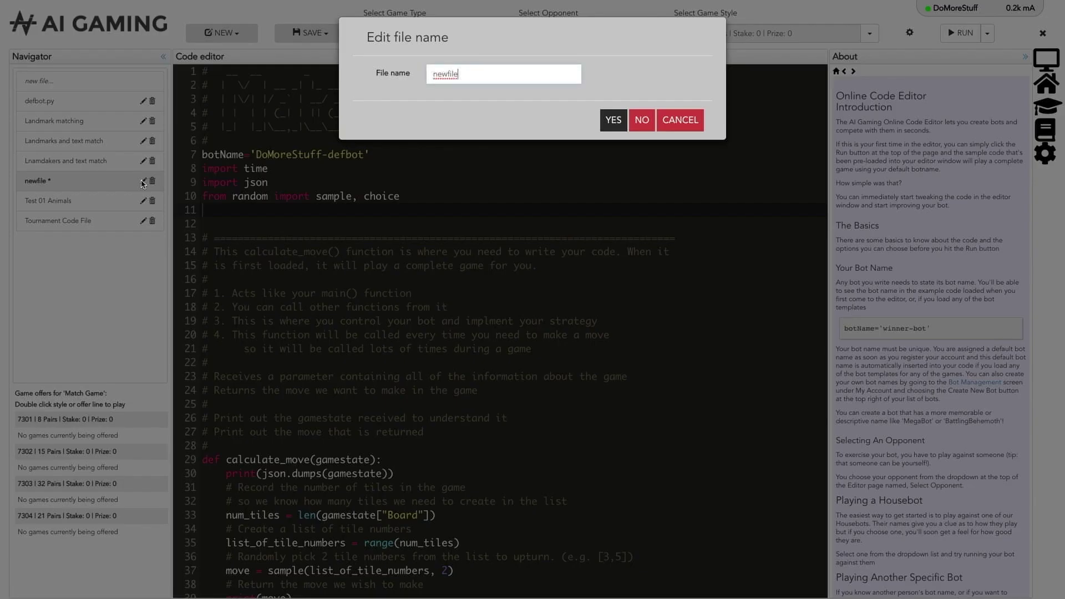
pyautogui.write('name')
pyautogui.click(618, 118)
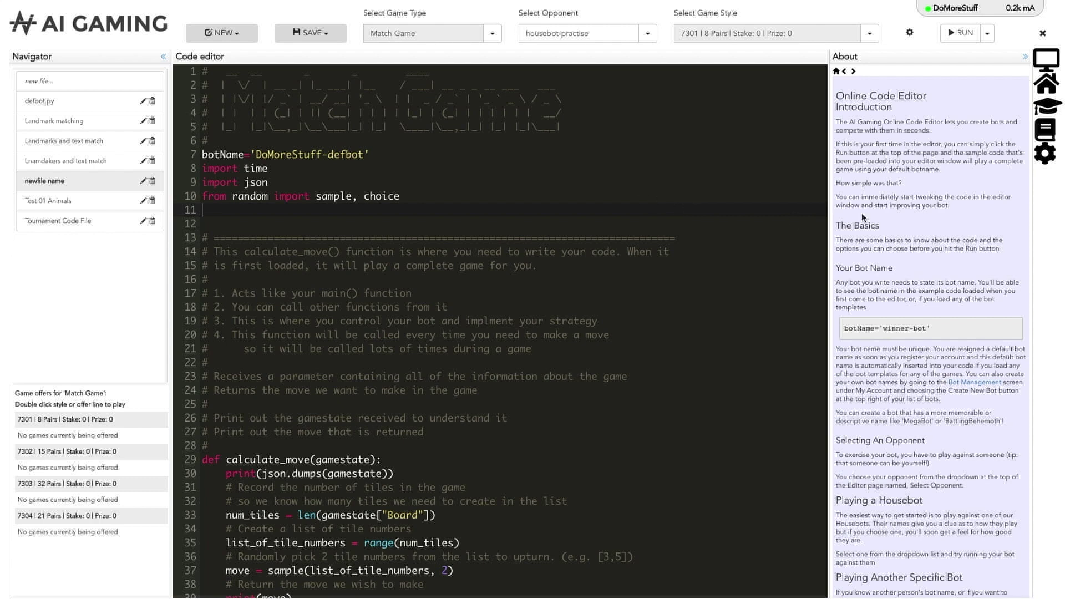
# Show the Microsoft Match Game programmer's reference and scroll down to making a valid move and the example gamestate.
pyautogui.click(1044, 133)
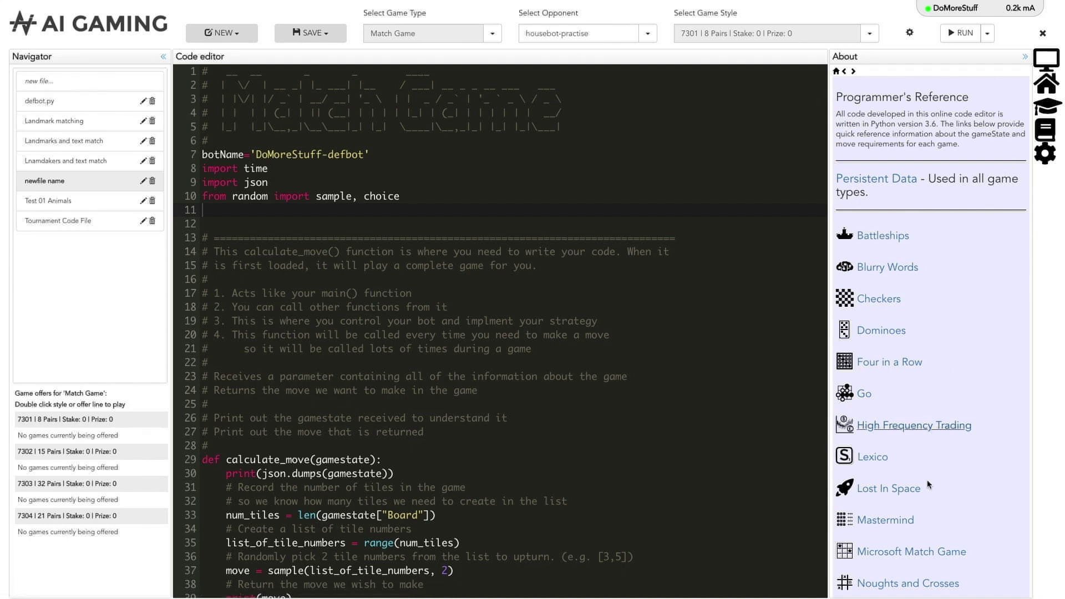
pyautogui.click(908, 551)
pyautogui.scroll(-8, 907, 549)
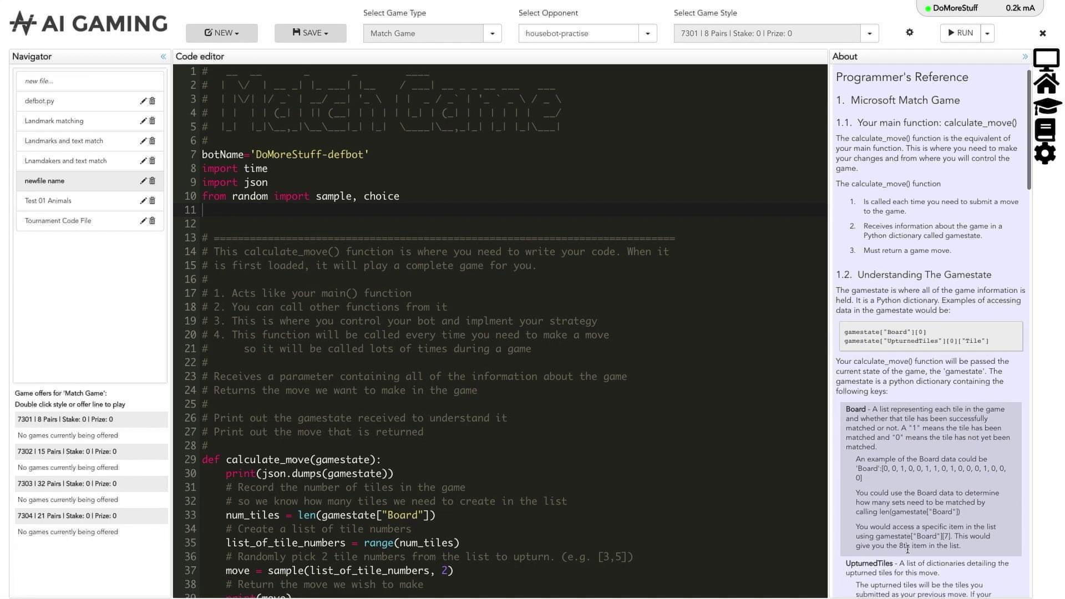
pyautogui.scroll(-6, 907, 549)
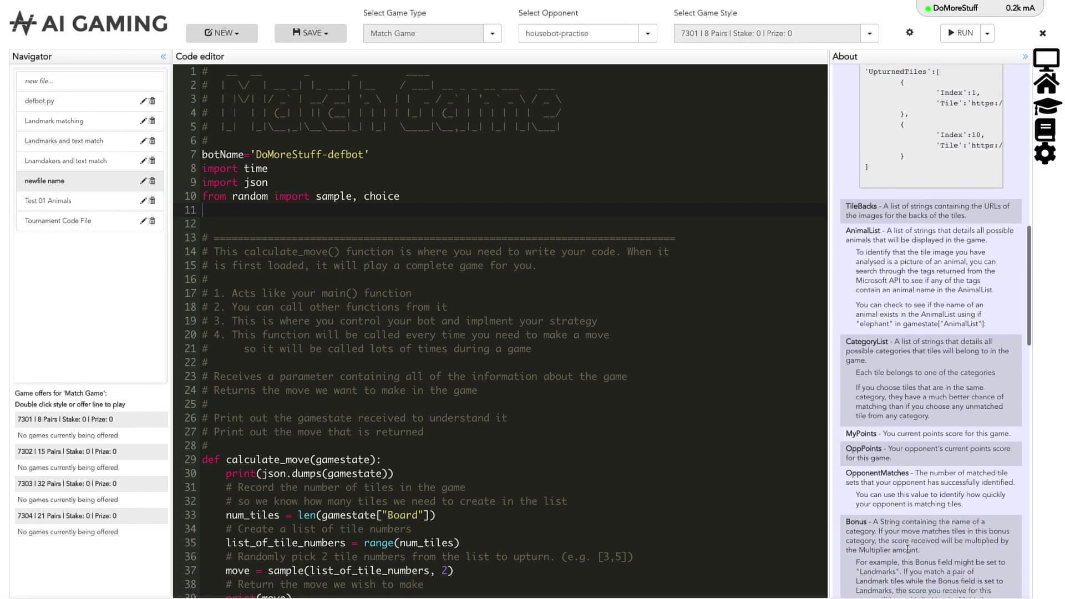
pyautogui.scroll(-10, 907, 549)
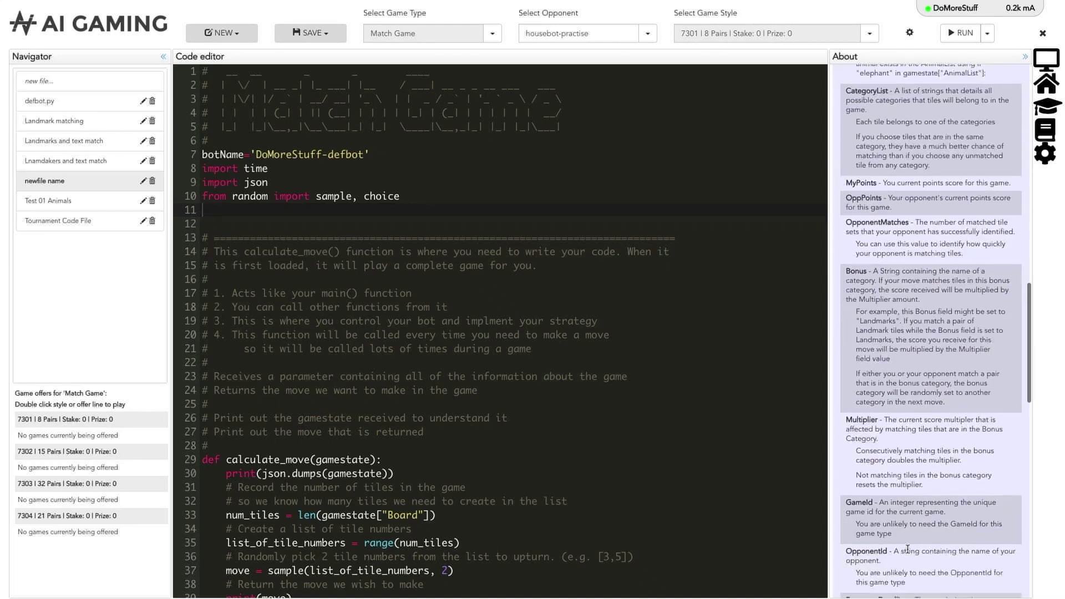
pyautogui.scroll(-4, 907, 549)
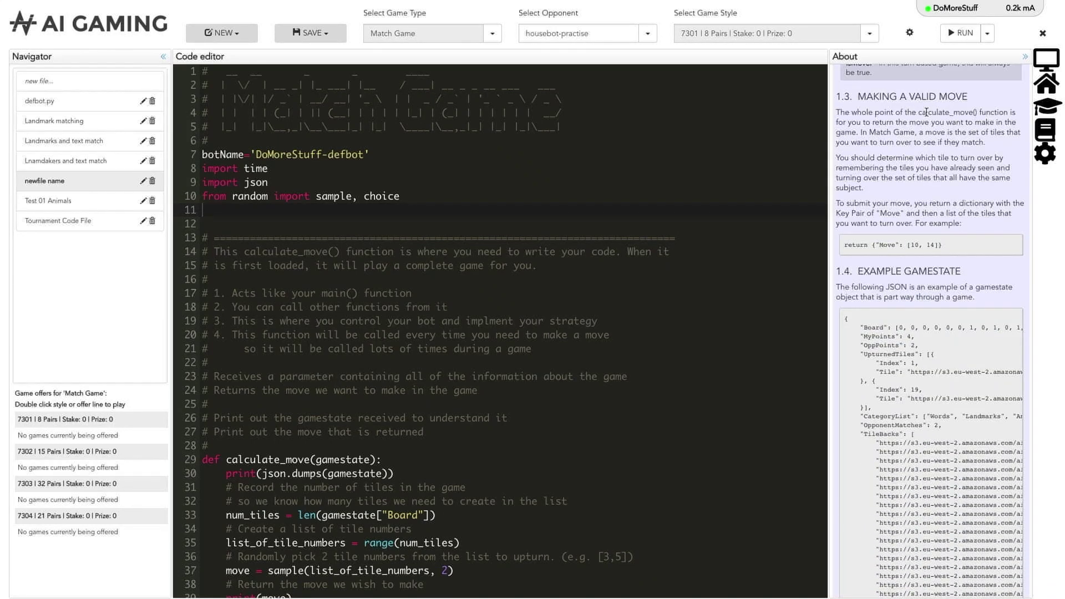
# Return the side panel to the Online Code Editor Introduction and scroll back to its top.
pyautogui.click(1046, 81)
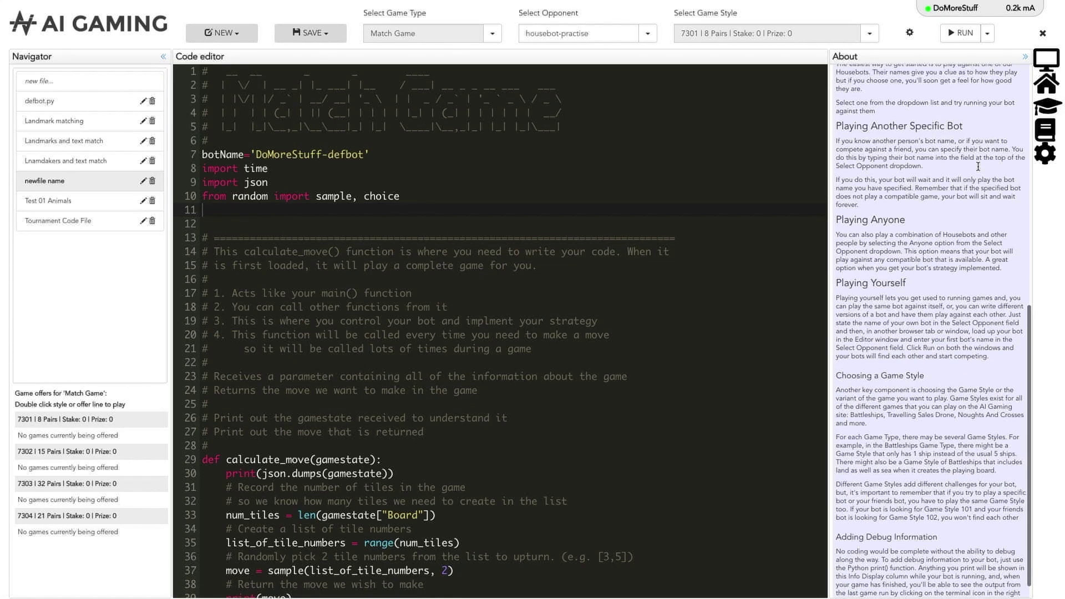
pyautogui.scroll(7, 978, 167)
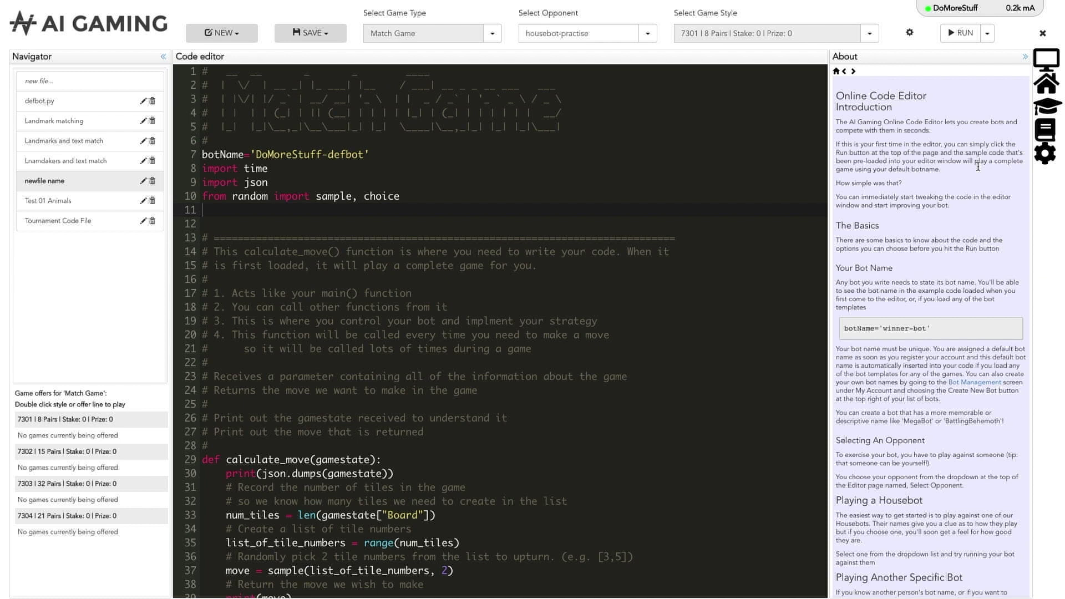
pyautogui.click(1045, 62)
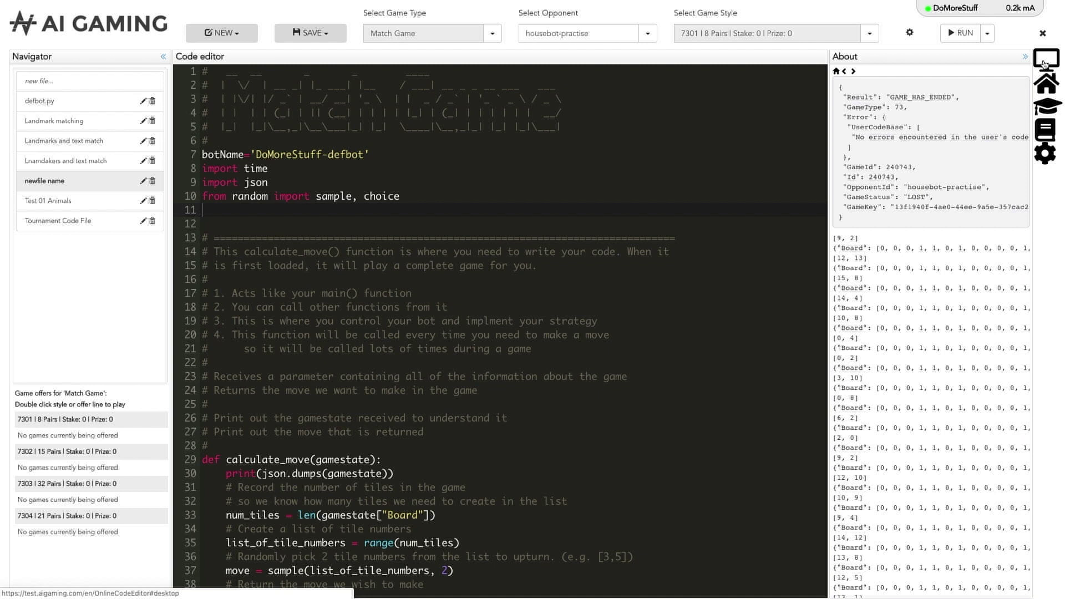